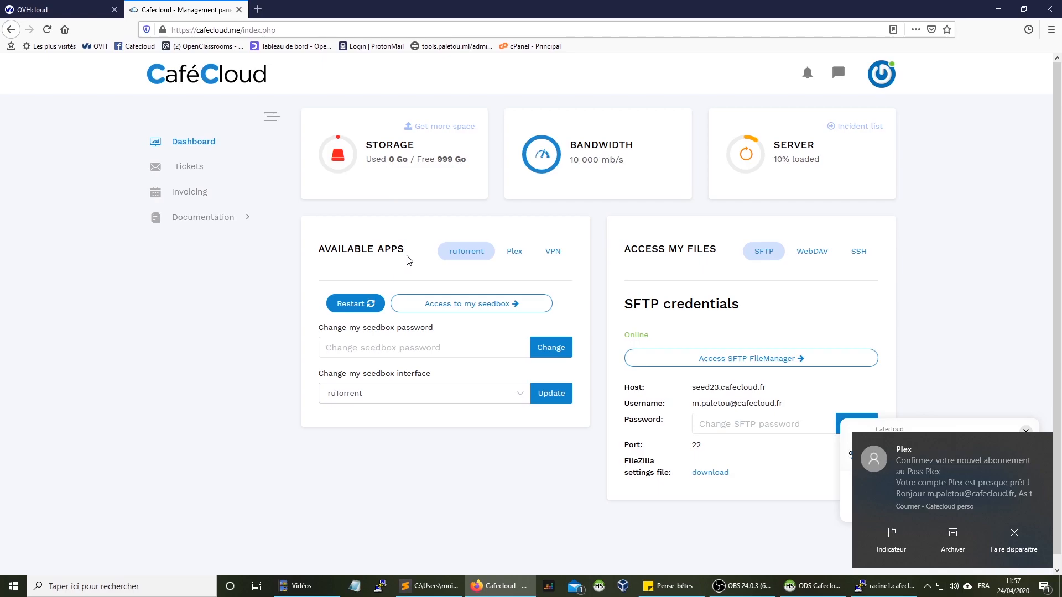
Open the Plex settings among the available apps and keep Plex as the streaming client
click(511, 256)
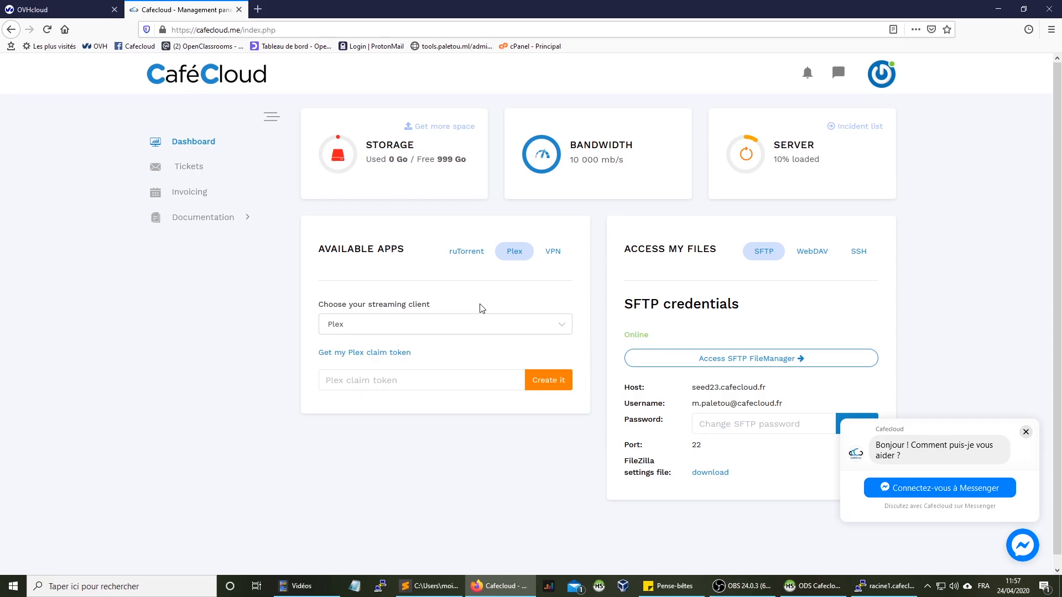
click(332, 330)
click(362, 321)
click(445, 325)
click(443, 327)
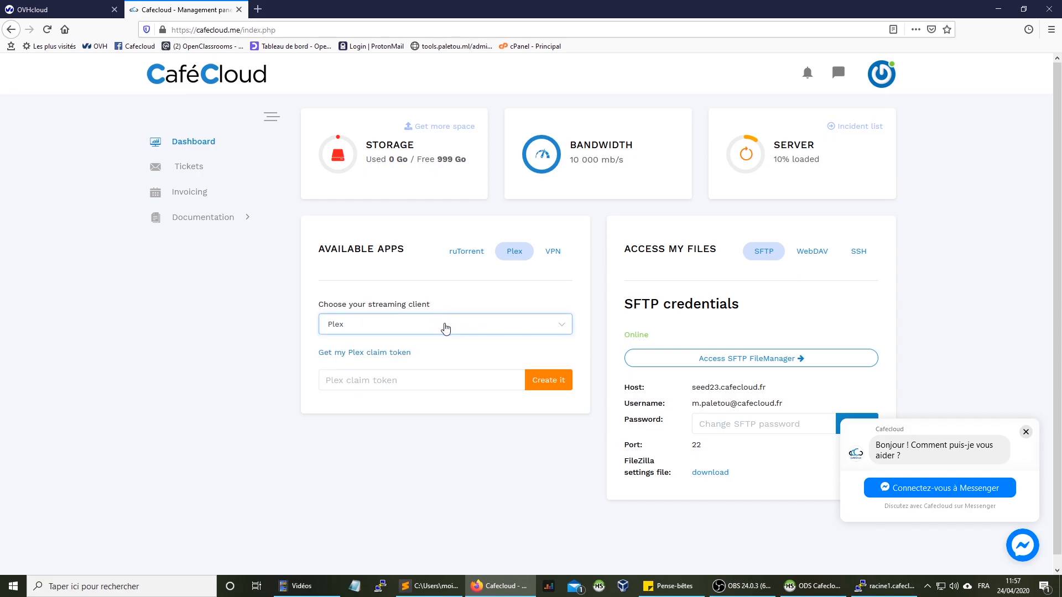
click(469, 301)
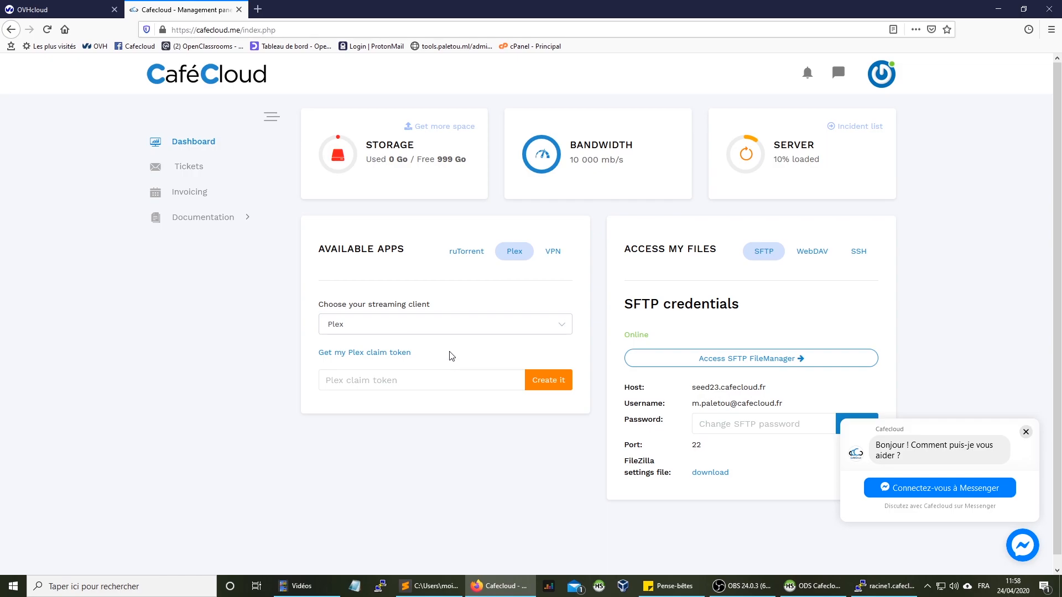
Get a Plex claim token from the Plex claim page and copy it
click(334, 359)
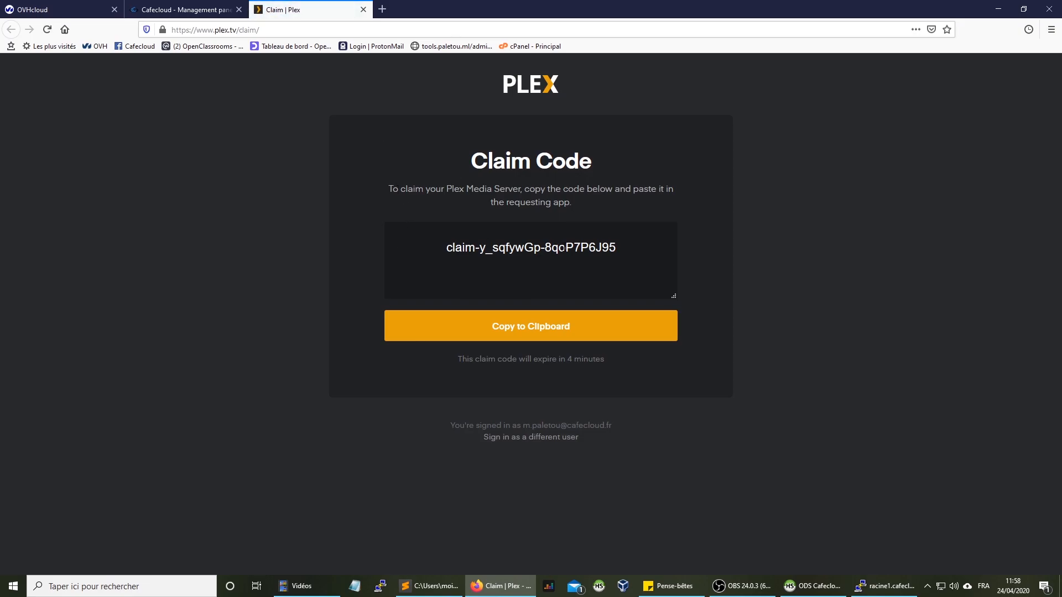
click(645, 246)
key(ctrl+c)
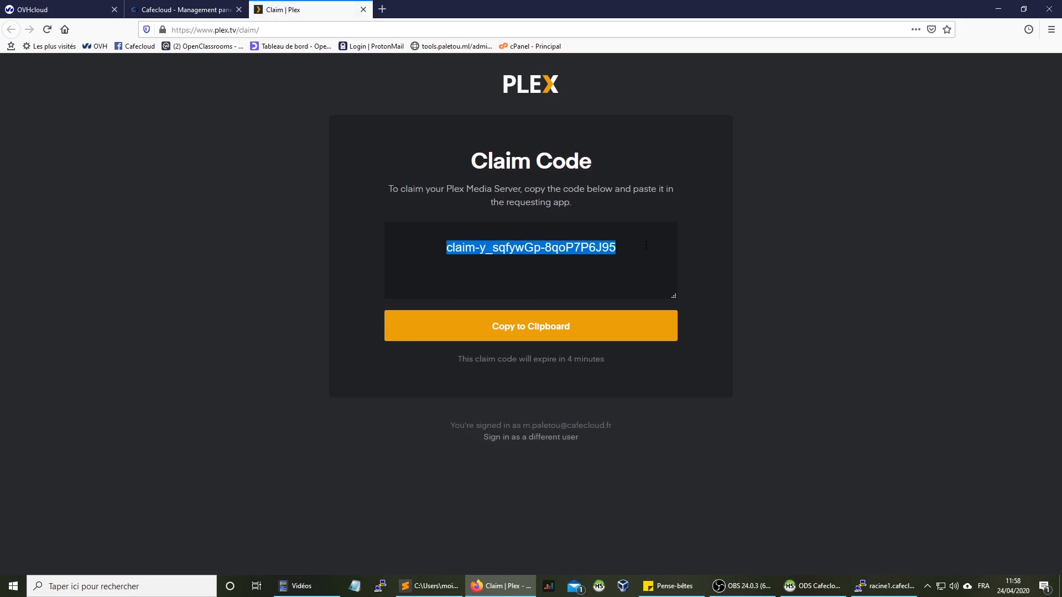
click(576, 332)
Paste the Plex claim token into the CaféCloud dashboard, create the streaming server, and reopen the Plex settings
click(210, 9)
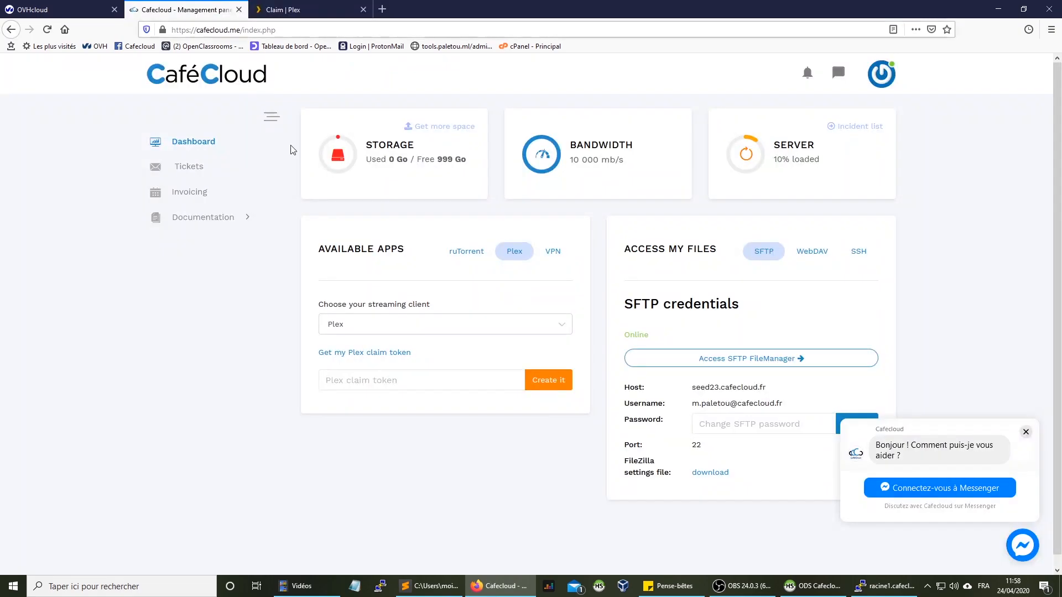
click(387, 380)
key(ctrl+v)
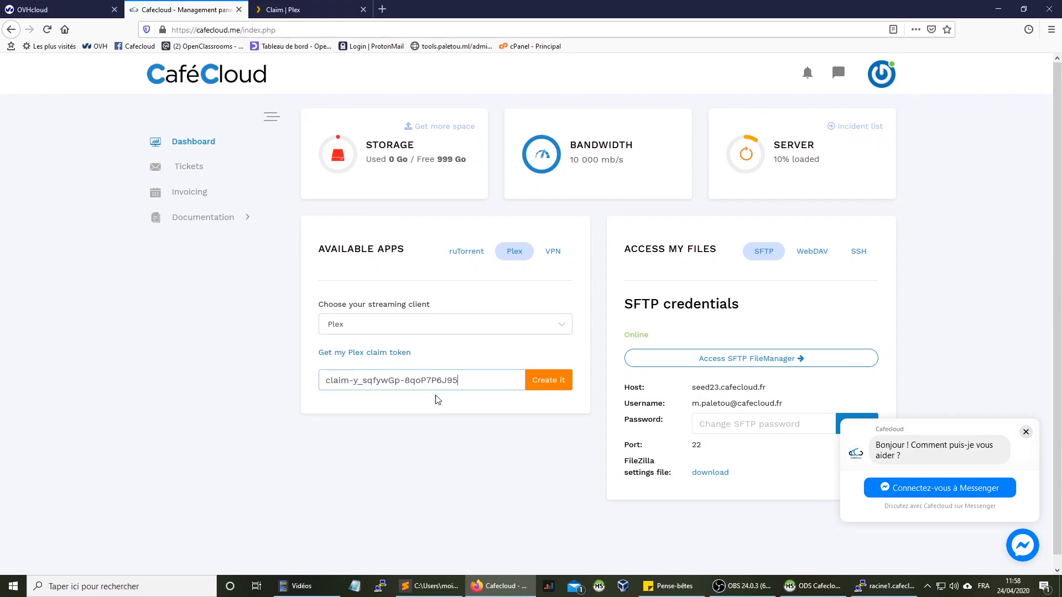
click(550, 382)
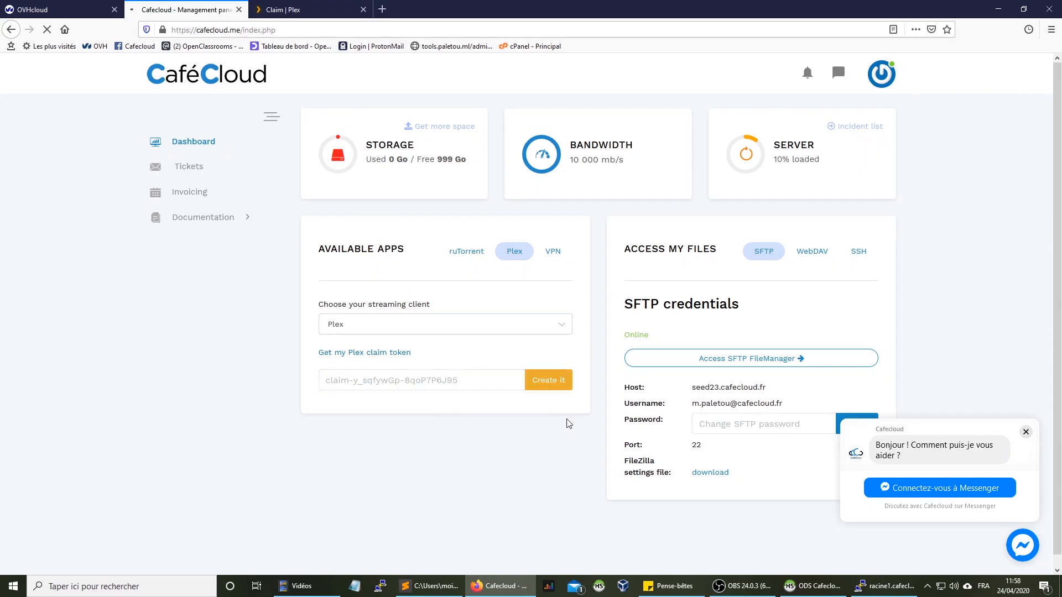
click(514, 252)
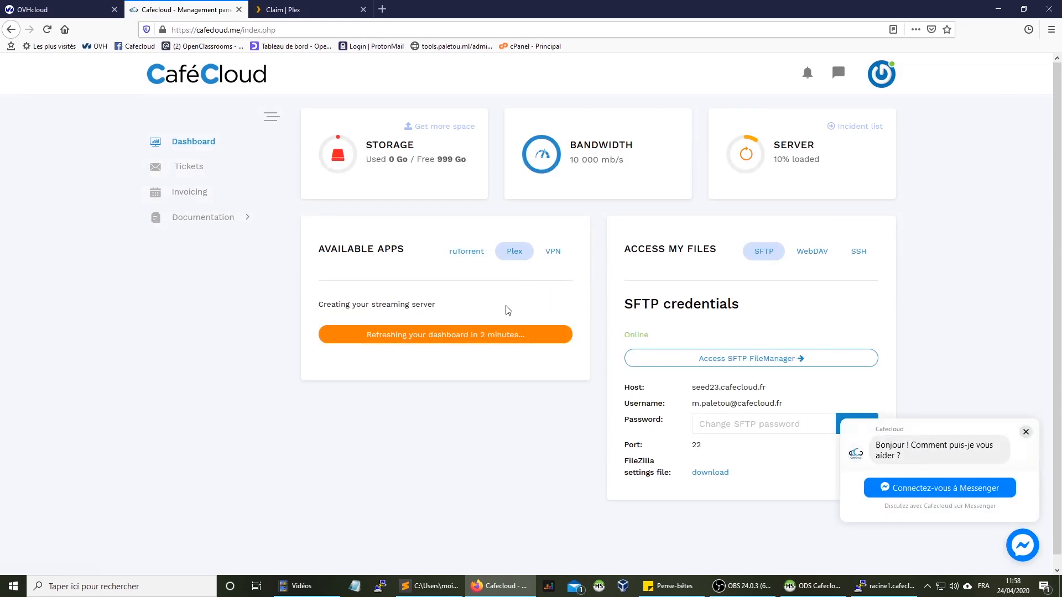
Review the Plex claim page again, examining its instructions, web address, claim code field and expiry notice
click(287, 10)
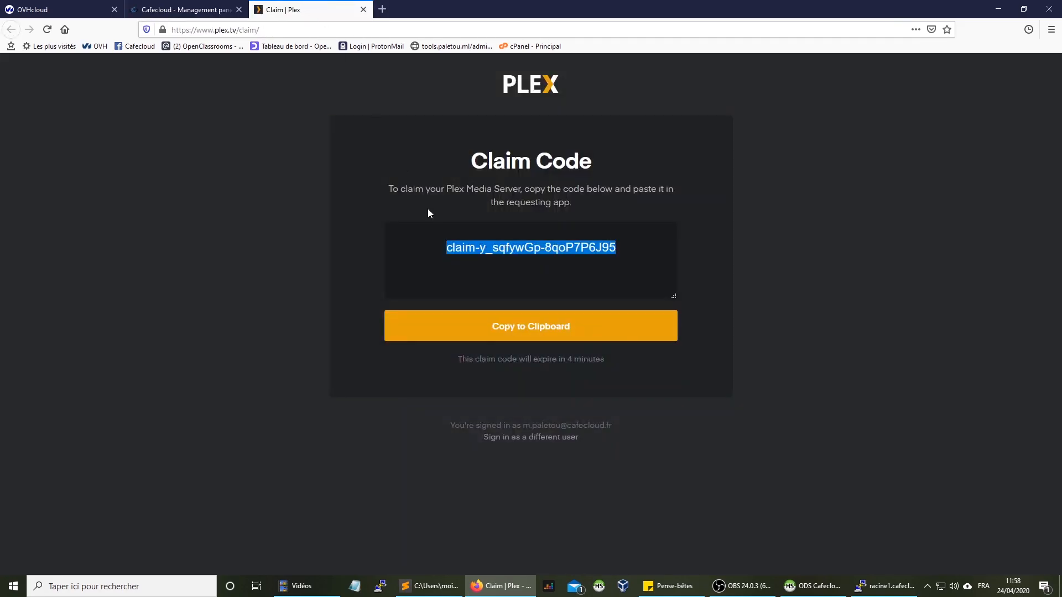
click(429, 176)
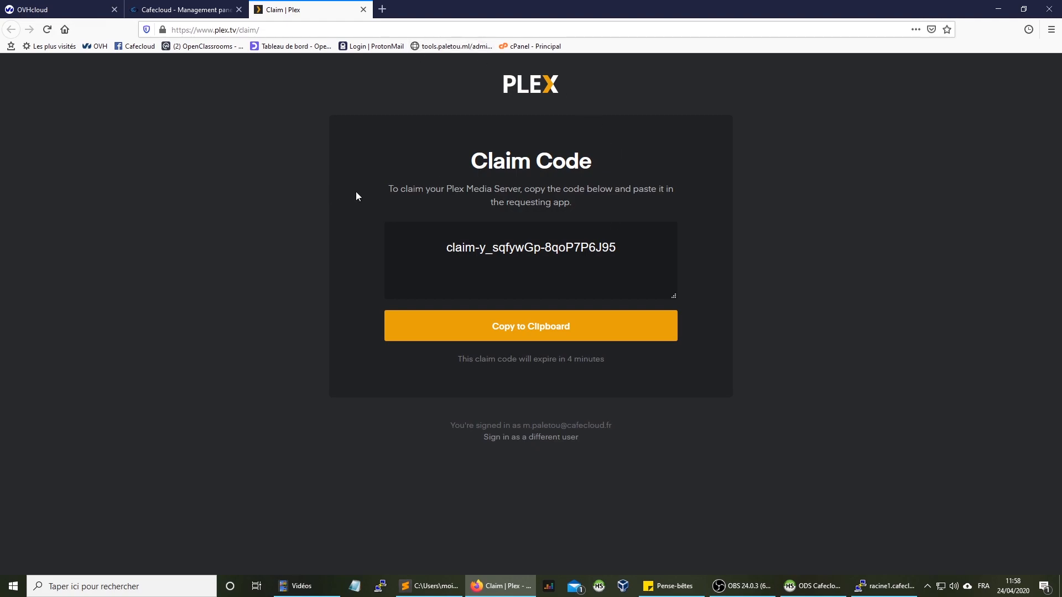
drag(356, 191, 670, 201)
click(670, 202)
click(288, 29)
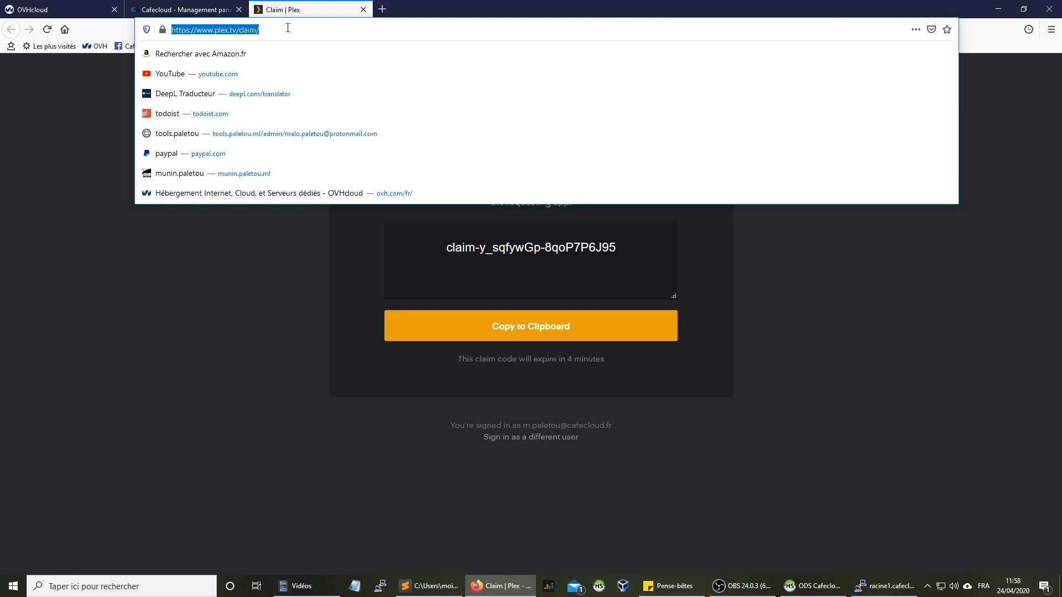
click(270, 29)
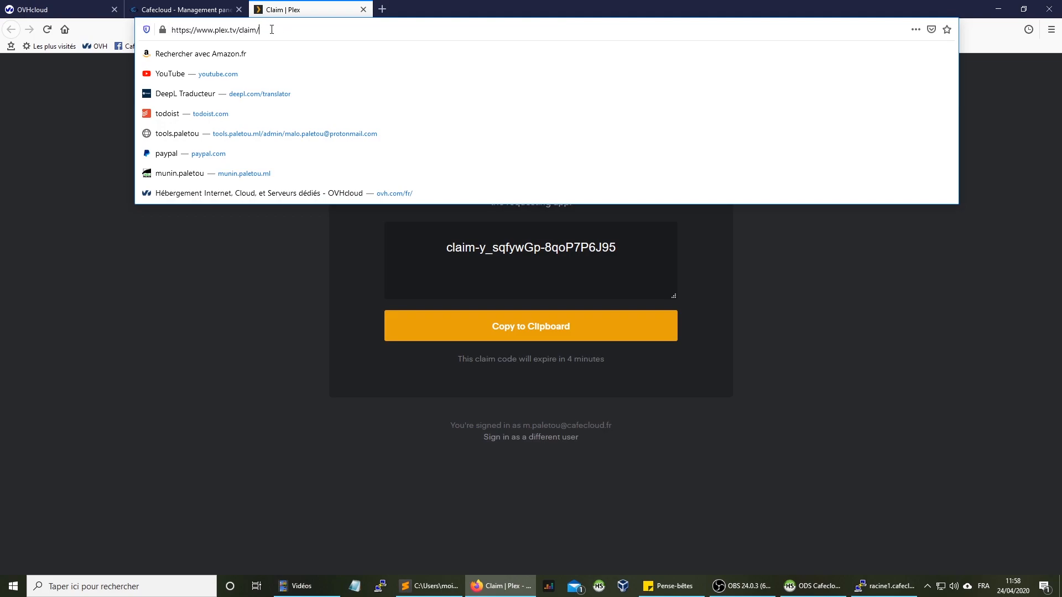
click(243, 255)
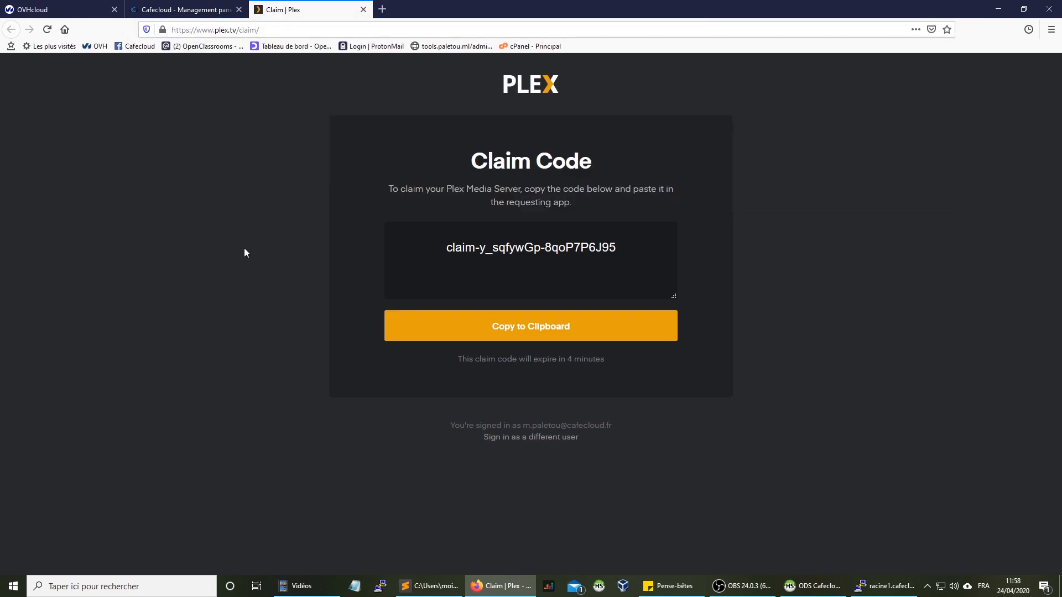
click(546, 246)
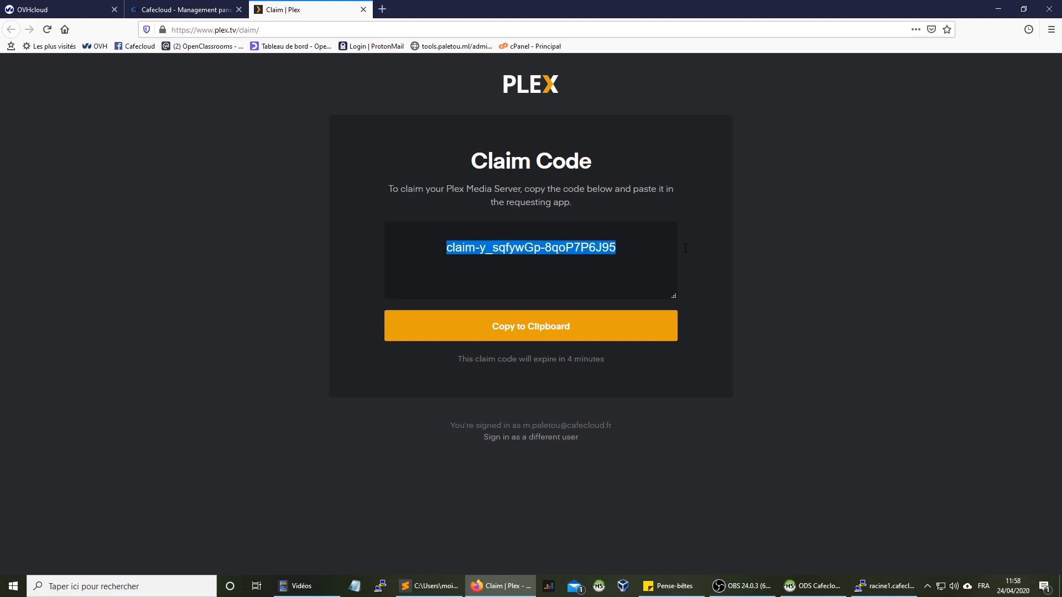
click(749, 258)
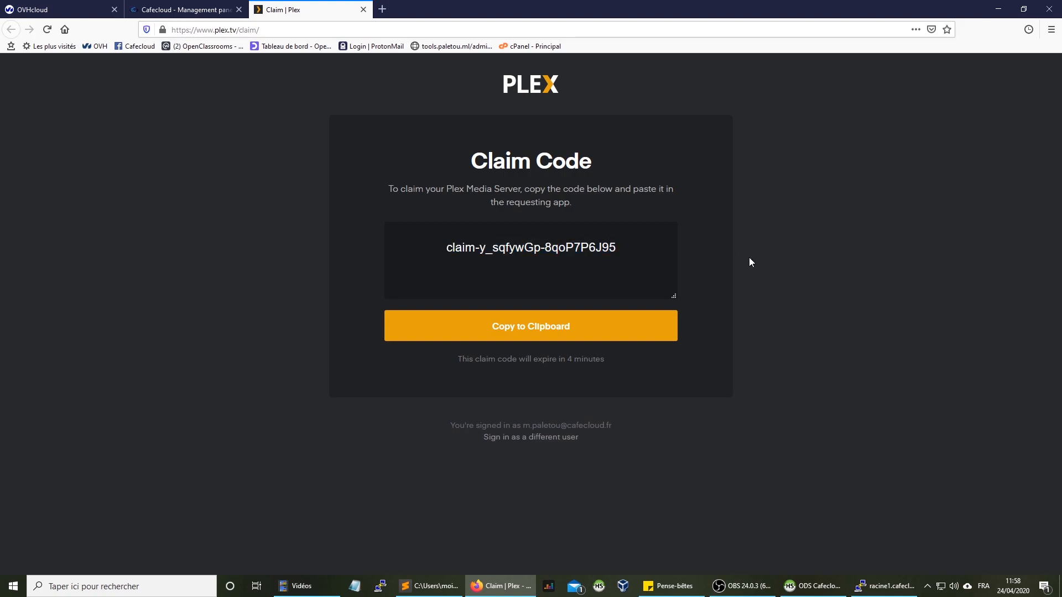
drag(434, 375, 639, 365)
triple_click(638, 365)
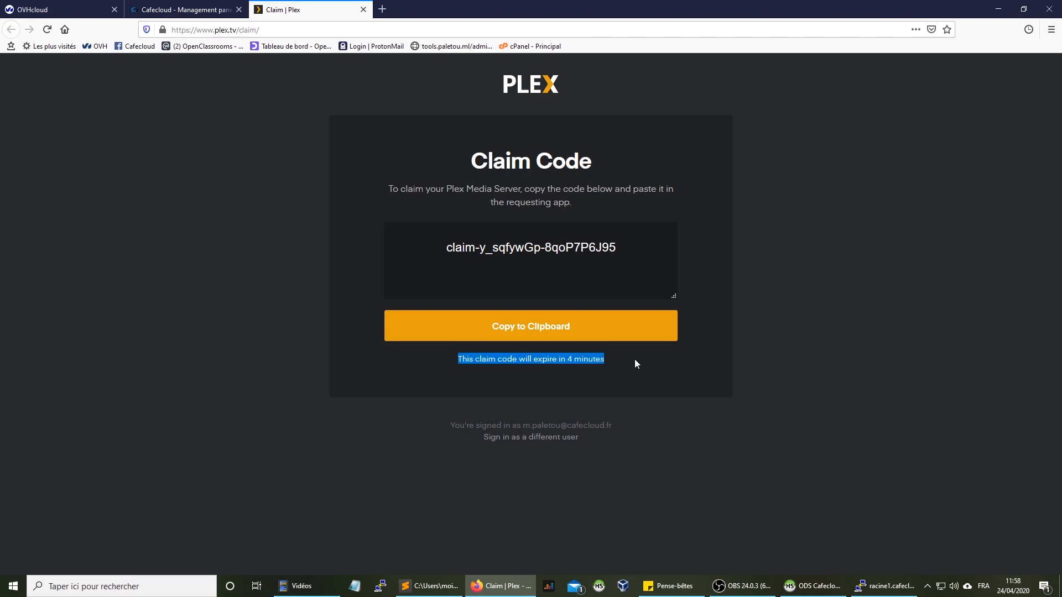
drag(413, 247, 633, 253)
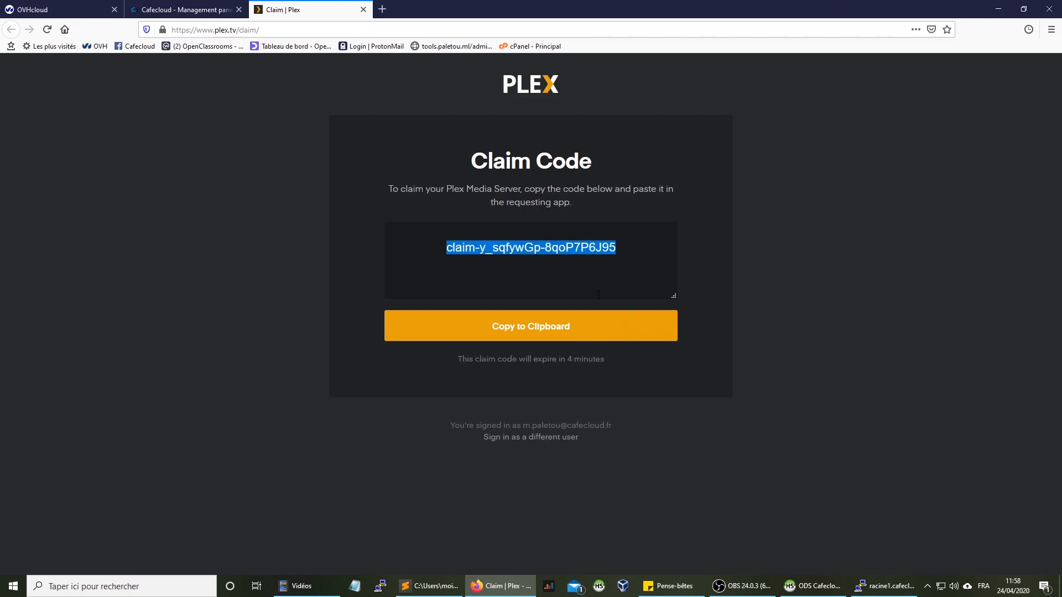
Return to the CaféCloud dashboard, refresh it during the streaming server creation, and reopen the Plex settings
click(183, 9)
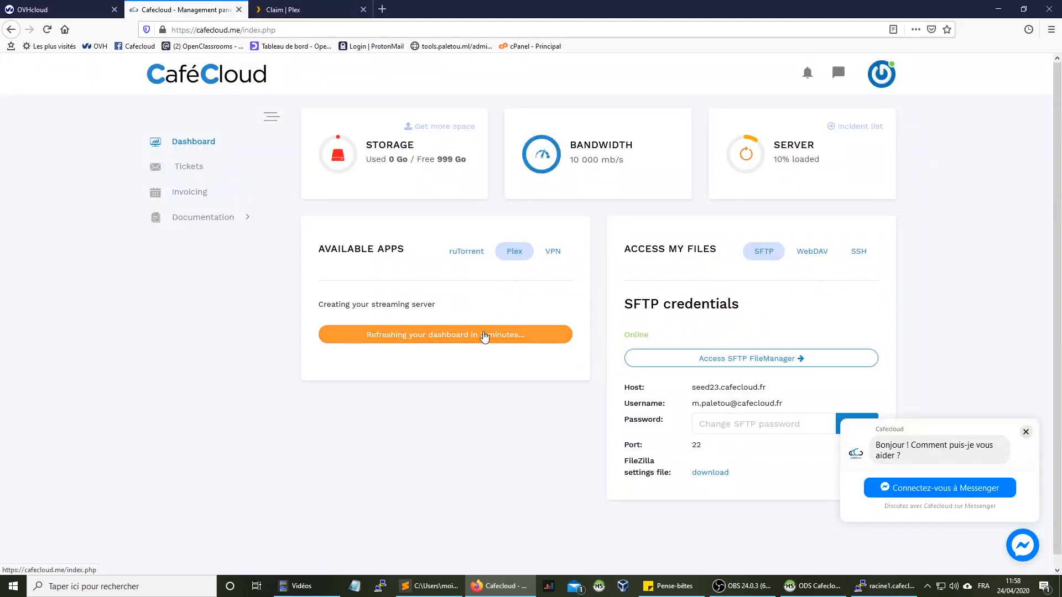
click(489, 255)
click(502, 253)
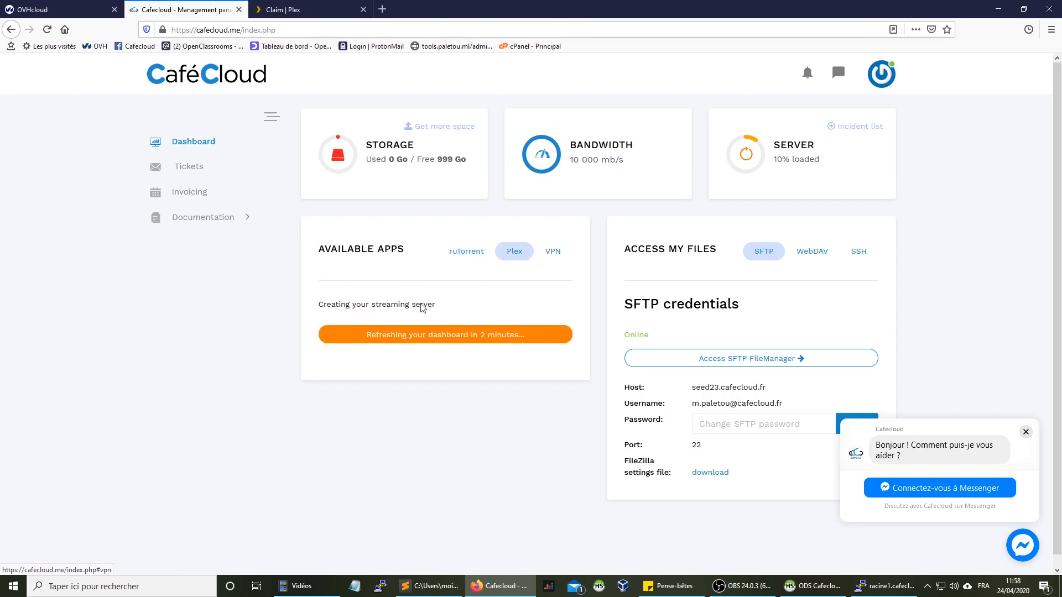
drag(303, 305, 463, 308)
click(462, 308)
click(474, 335)
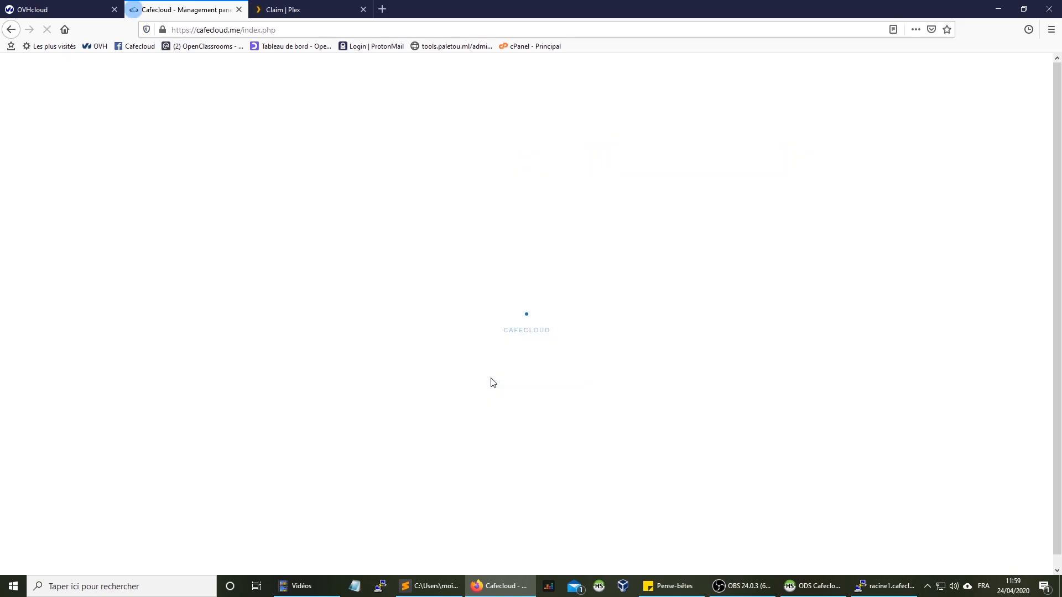
click(515, 253)
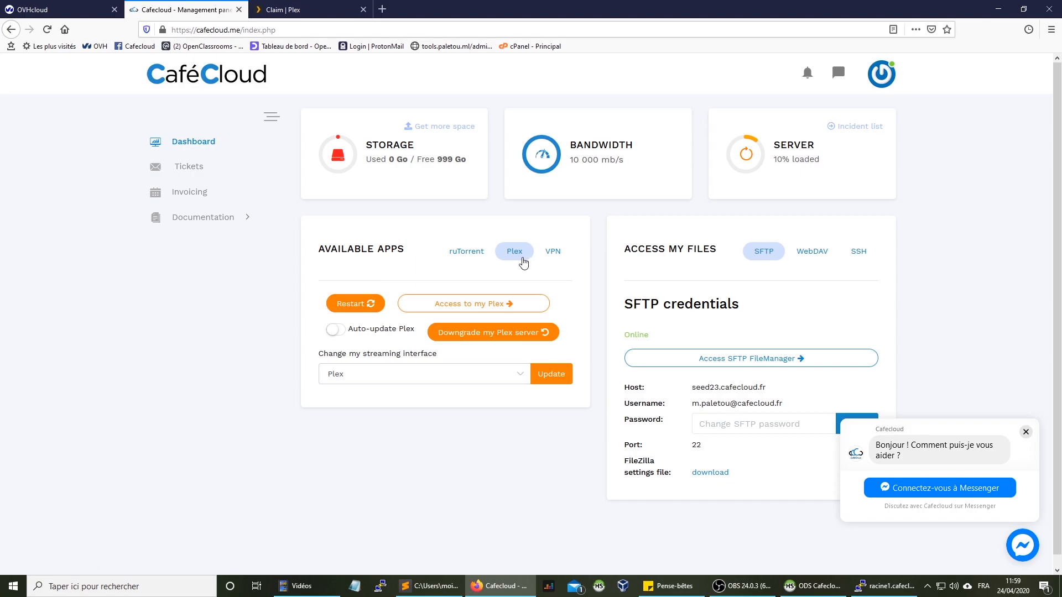
Access the Plex server from the dashboard and sign in to Plex Web with the account offered
click(461, 303)
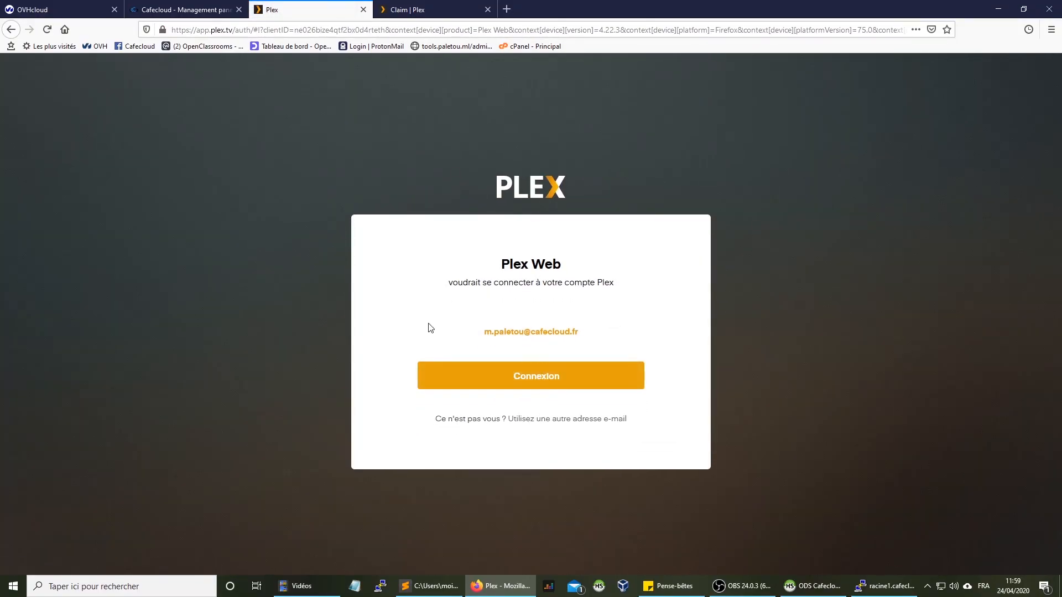
click(537, 381)
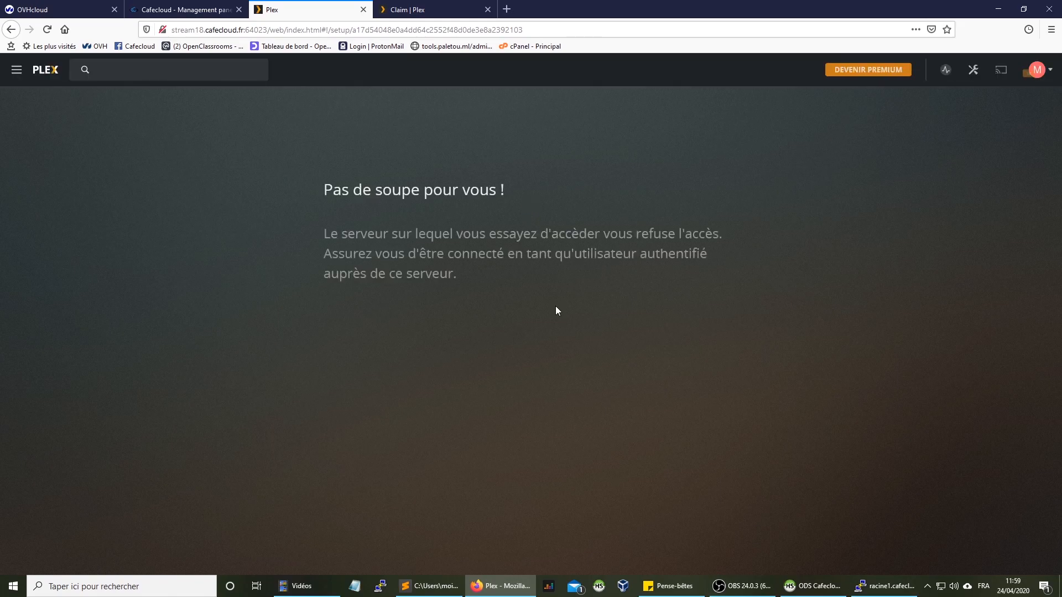
drag(415, 233, 541, 295)
click(566, 305)
Go to the Plex home page, expand the list of sources, and open the plex-64023 server
click(44, 71)
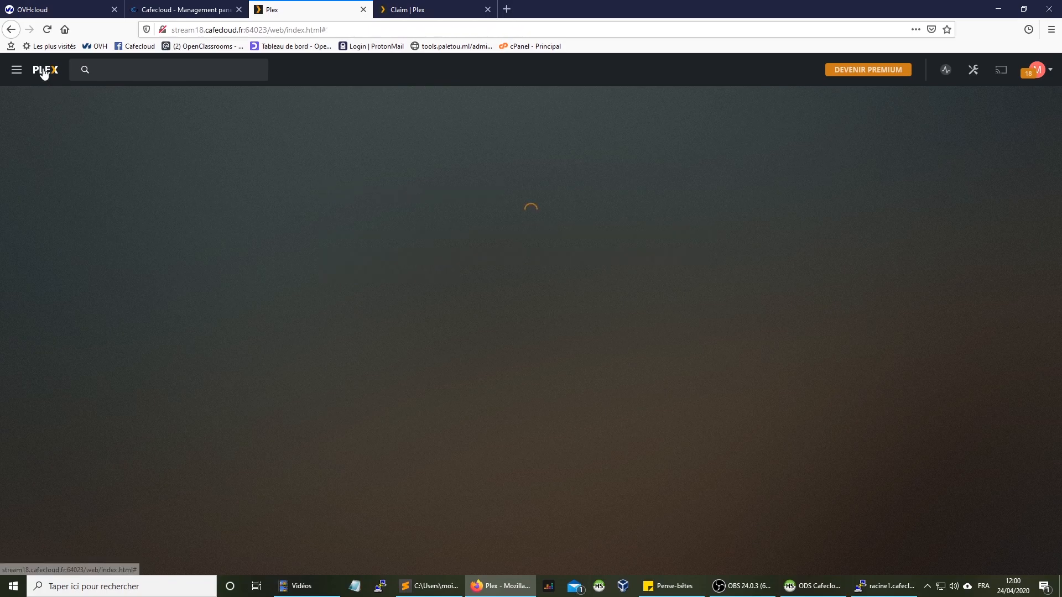
click(35, 143)
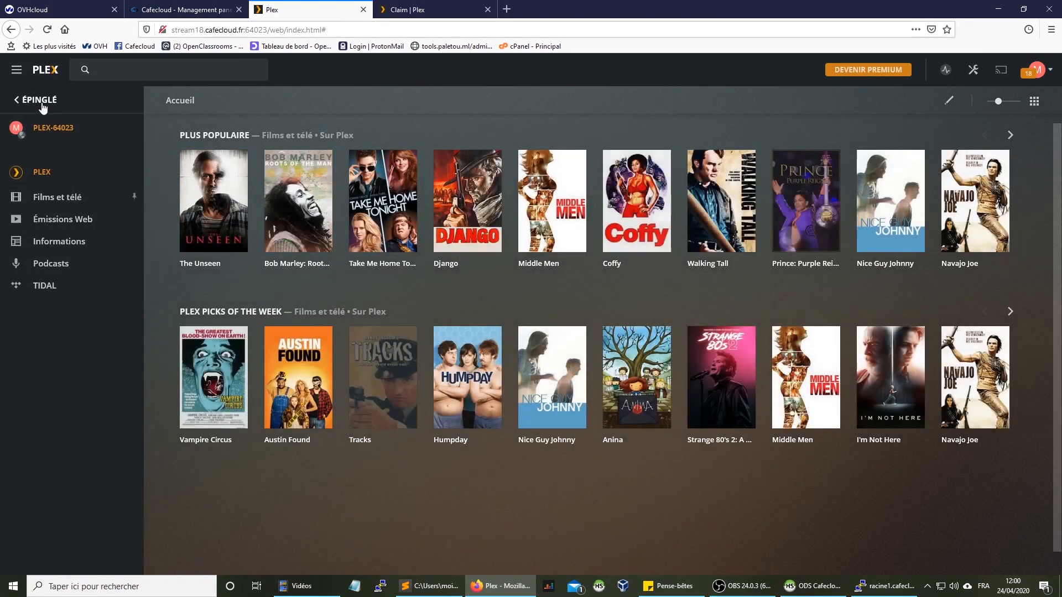
click(42, 104)
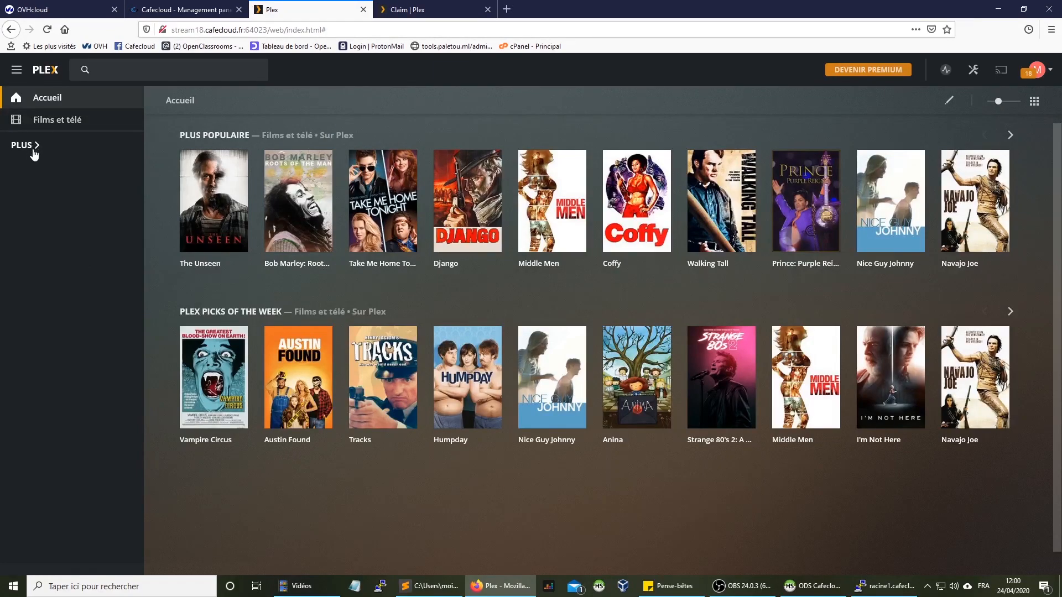
click(34, 146)
click(58, 128)
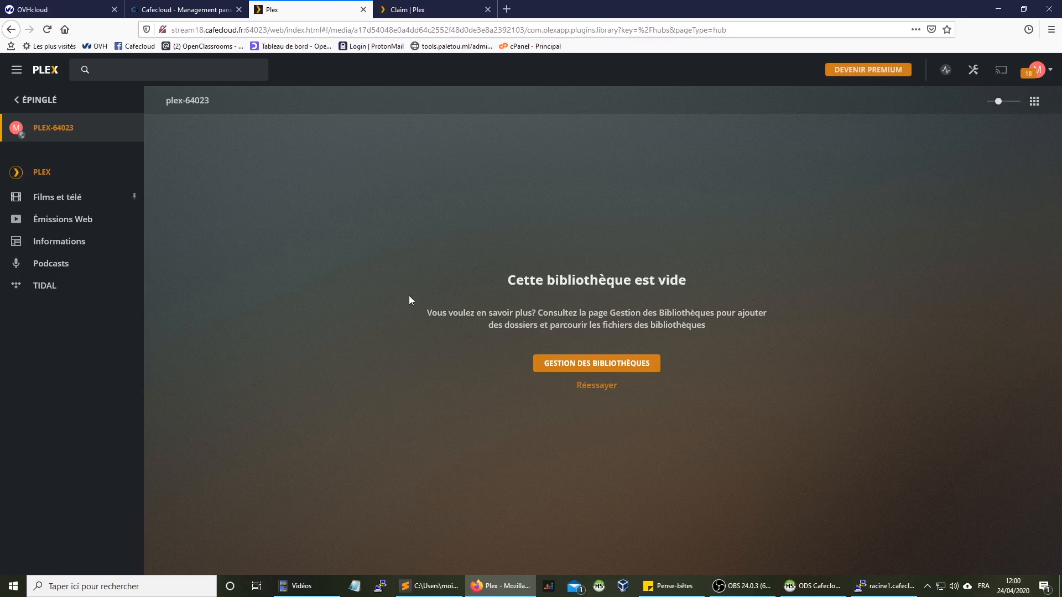
Read the library notice on the plex-64023 server page and open its library management
drag(444, 313, 739, 340)
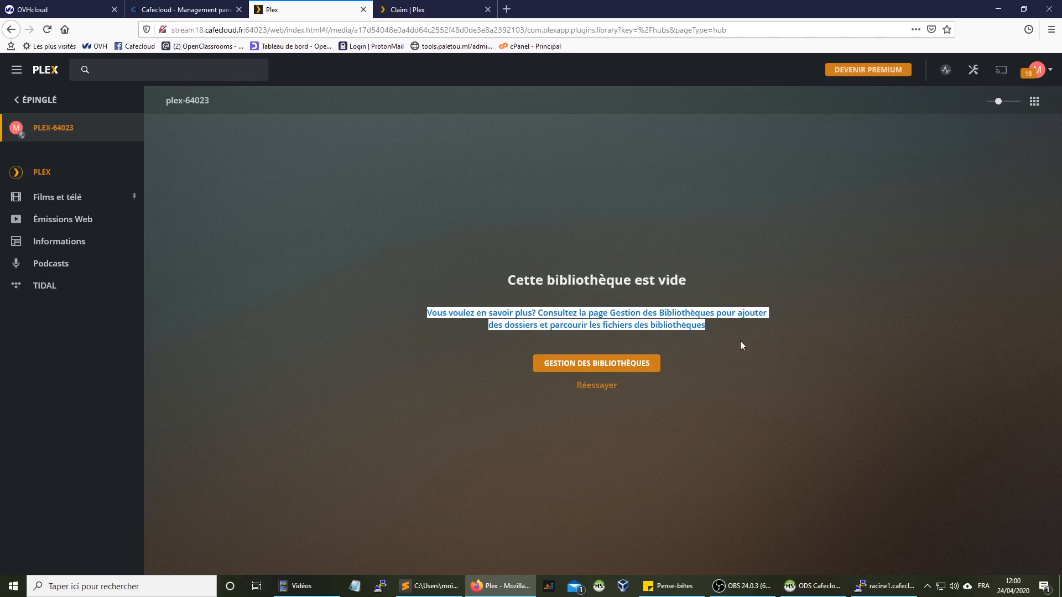
click(606, 335)
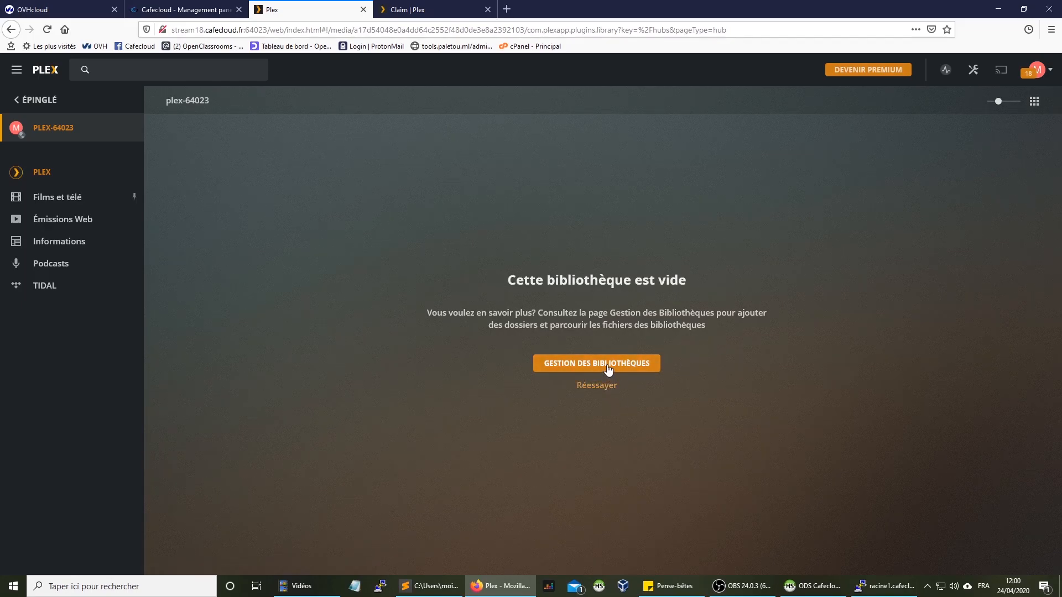
drag(486, 313, 711, 288)
triple_click(701, 279)
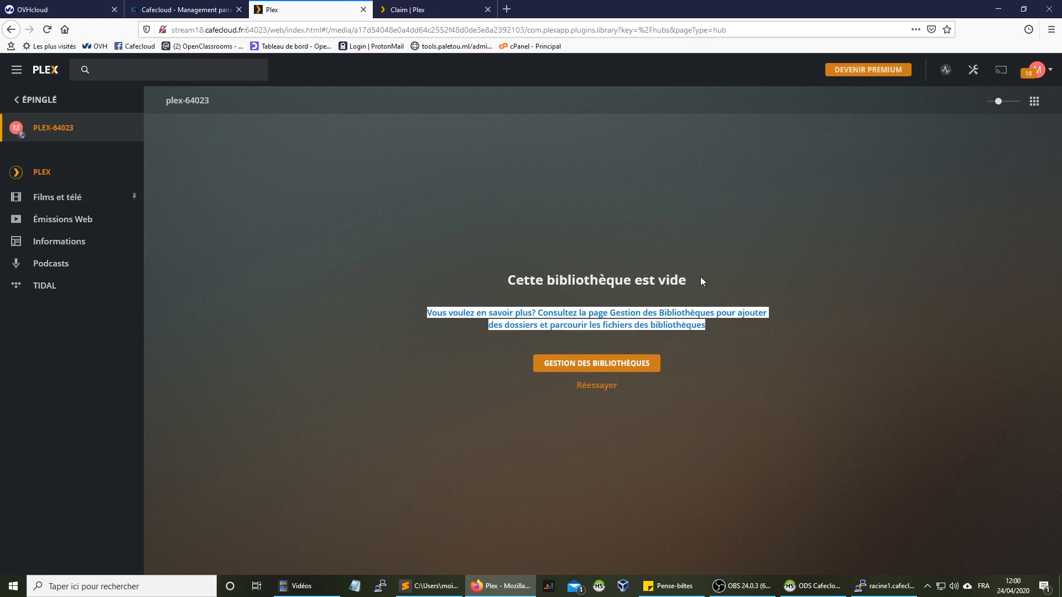
click(633, 368)
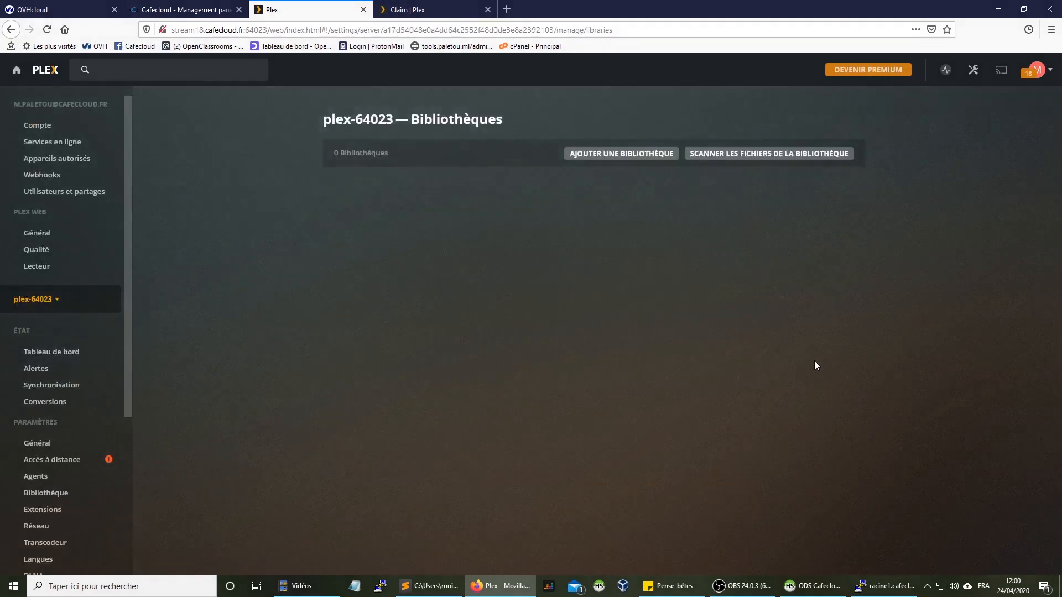
Start adding a library of type Films and set its language to Français
click(635, 154)
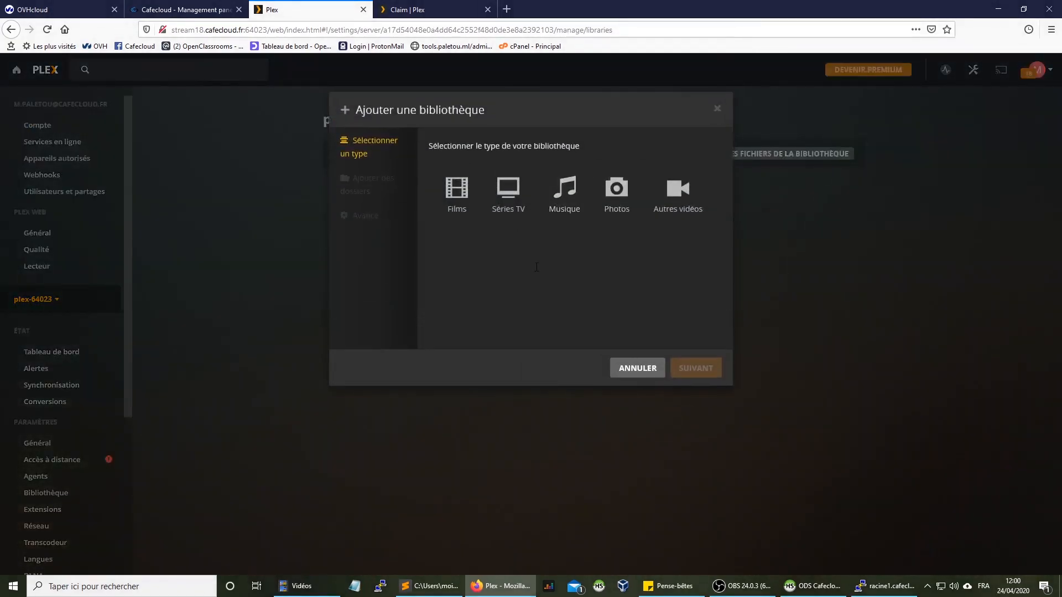
click(460, 193)
click(672, 260)
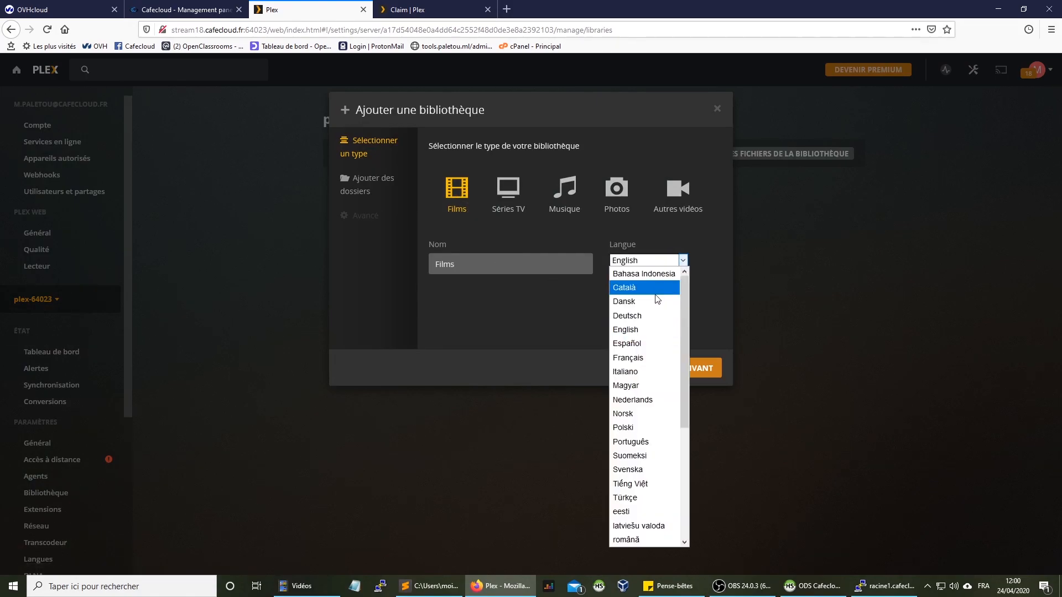
click(628, 358)
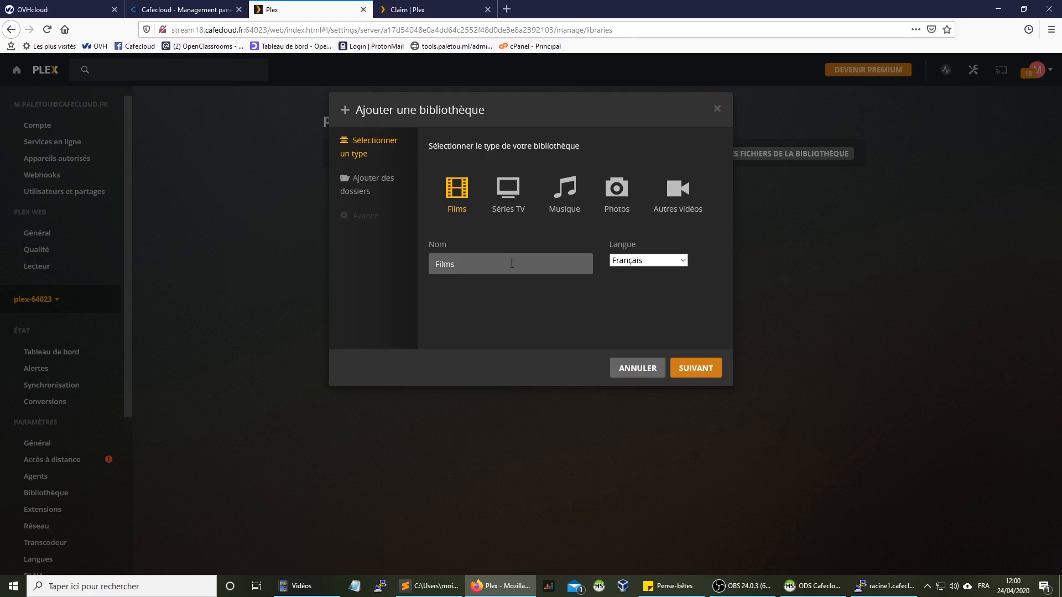
Add the /data folder to the Films library and finish creating the library
click(697, 370)
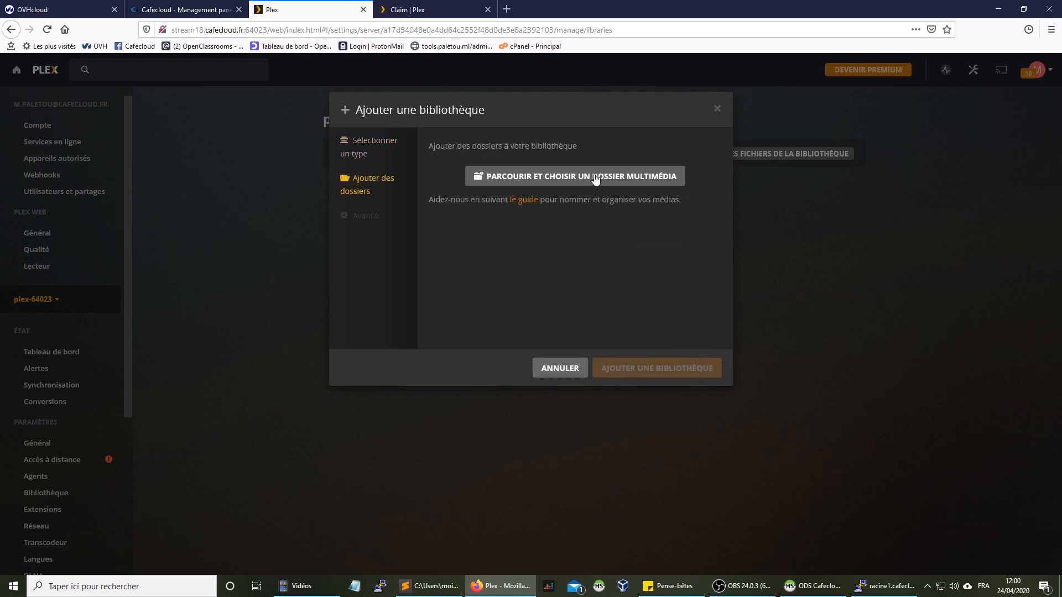
click(591, 174)
click(451, 262)
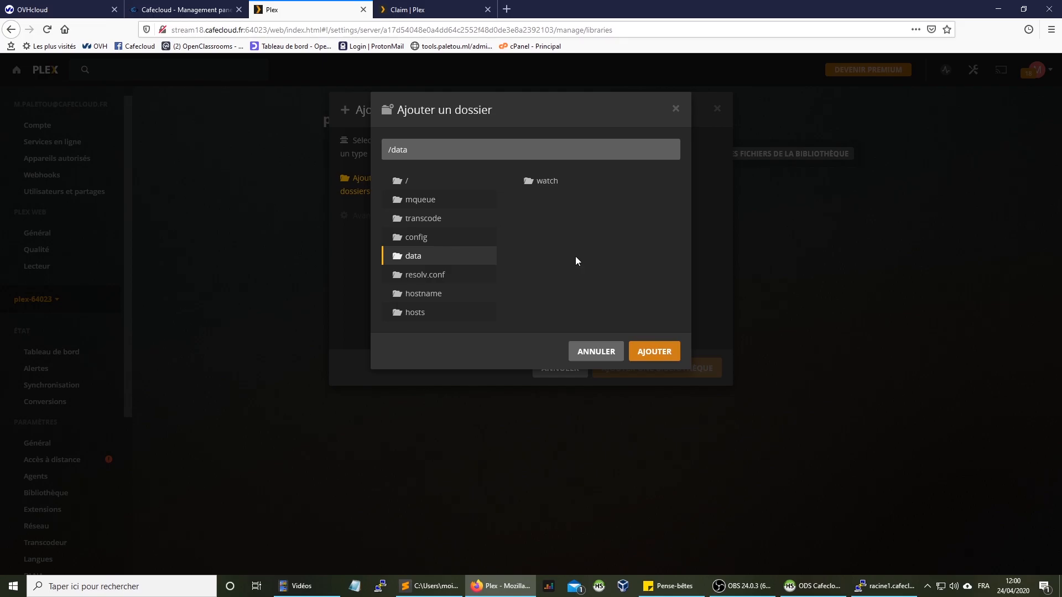
click(657, 354)
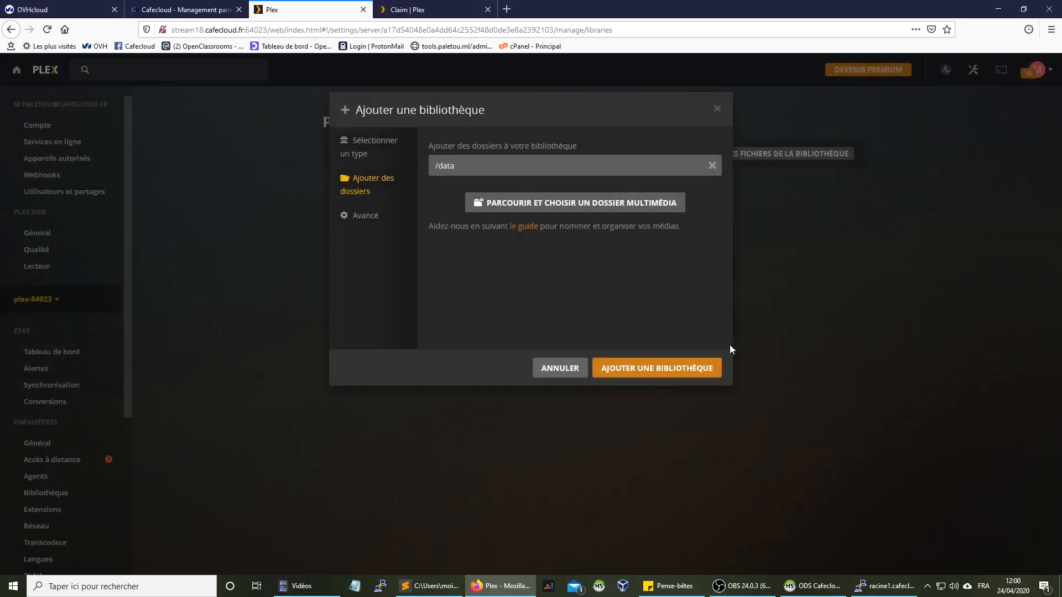
click(675, 374)
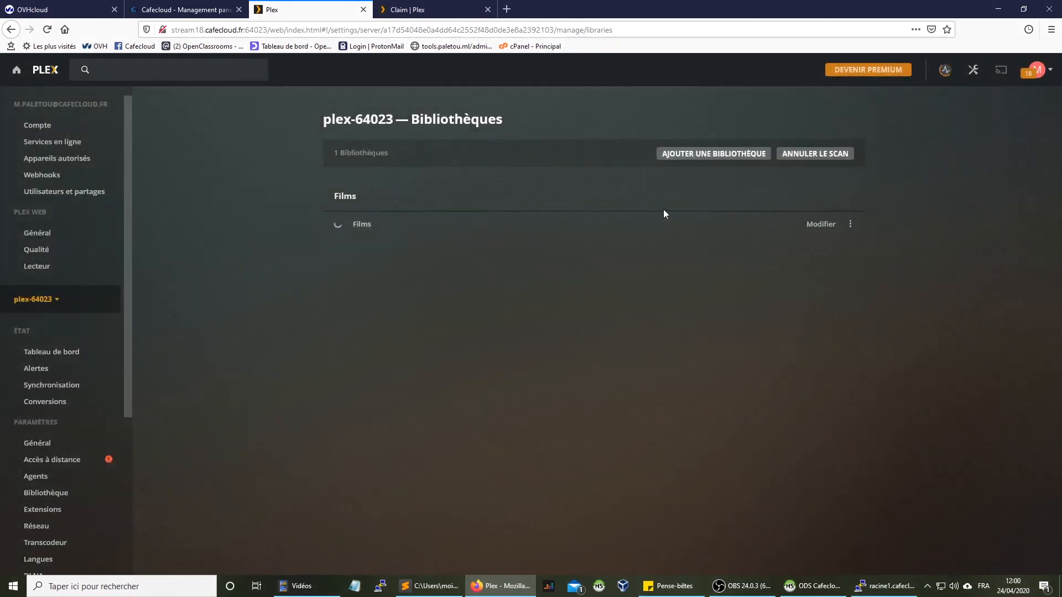
click(34, 306)
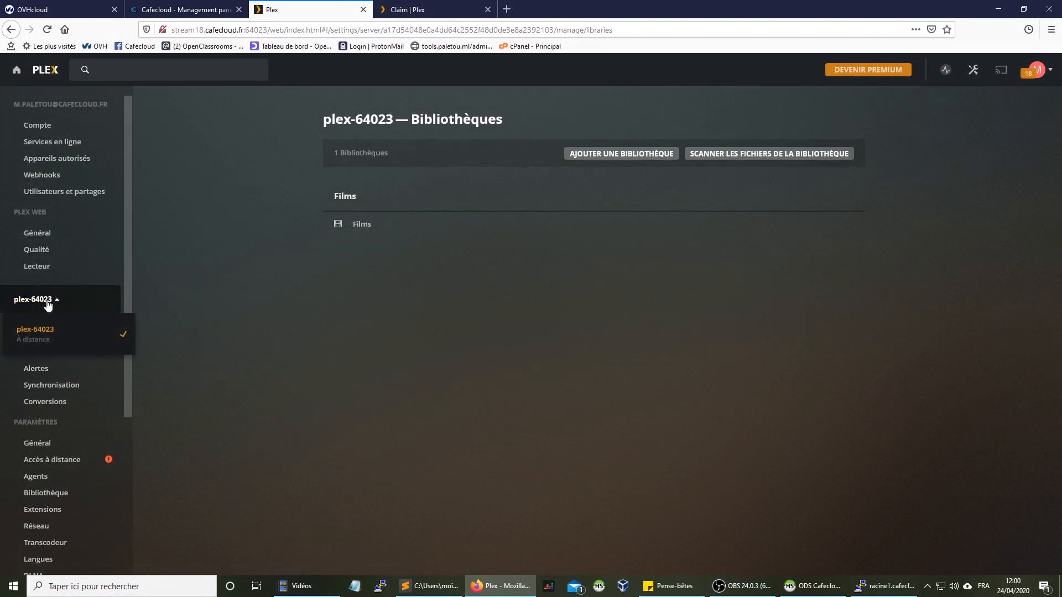
click(47, 303)
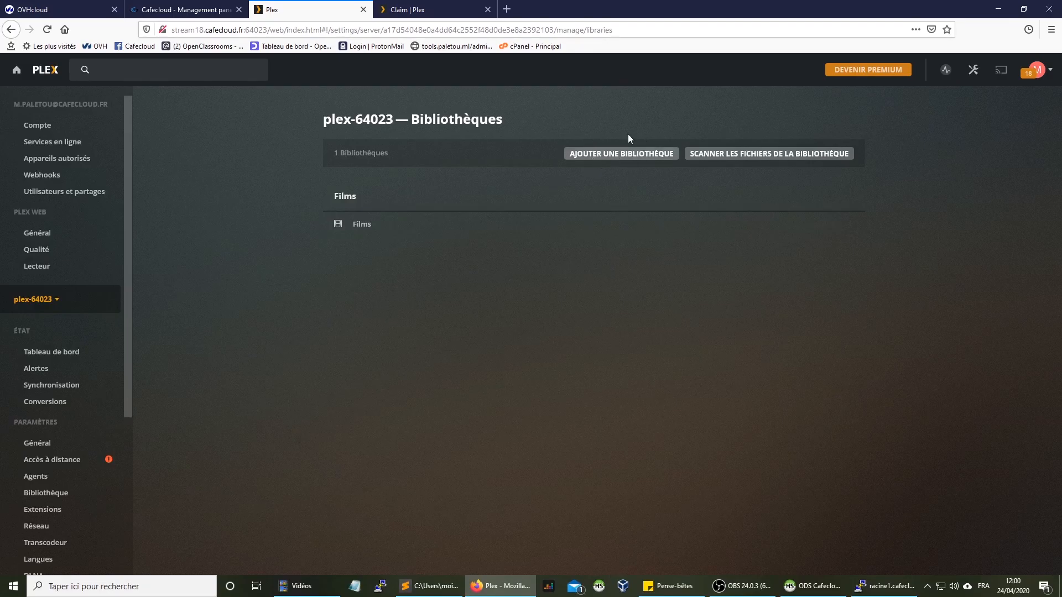
Start adding another library of type Séries TV and set its language to Français
click(622, 153)
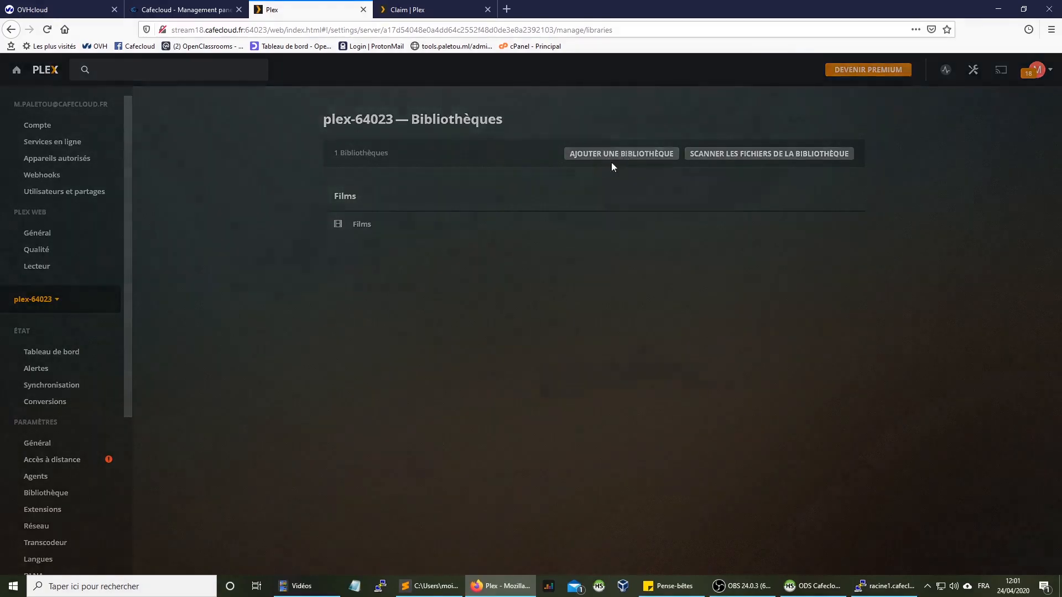
click(508, 191)
click(638, 260)
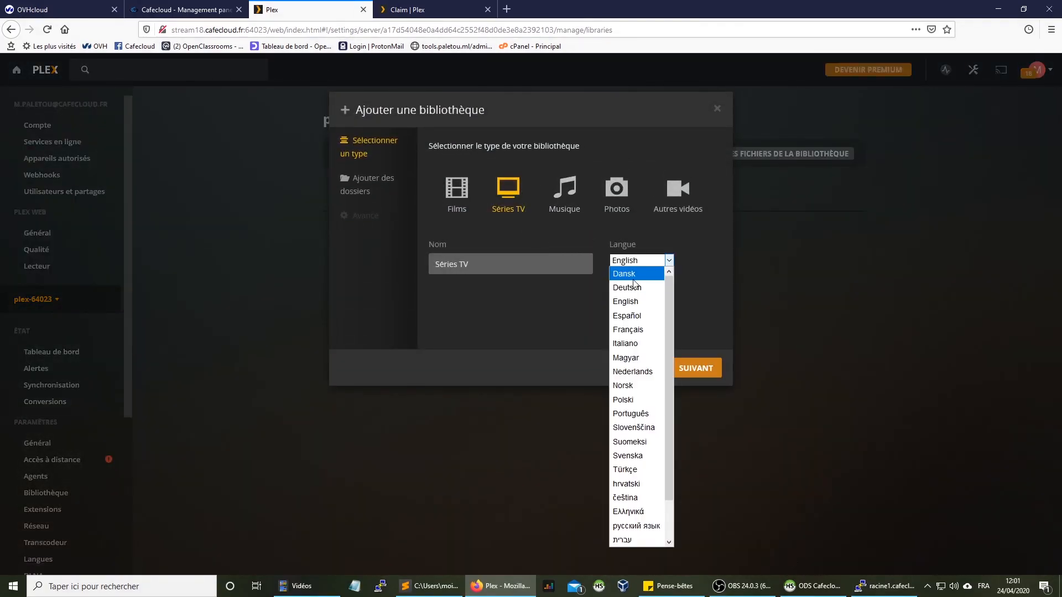
click(649, 330)
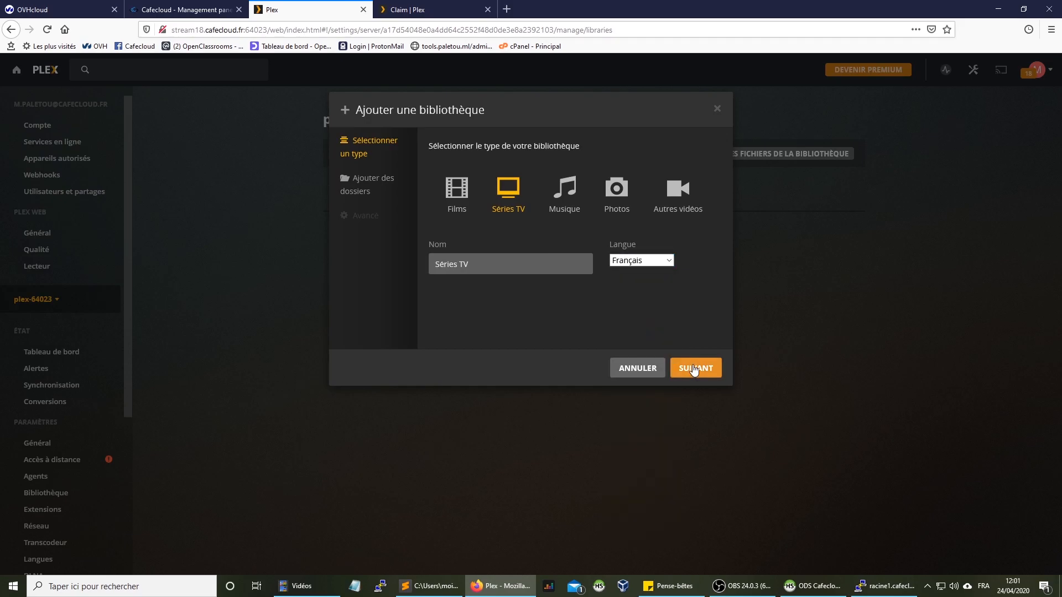
Choose /data as the Séries TV library's media folder and finish creating the library
click(695, 368)
click(542, 183)
click(446, 265)
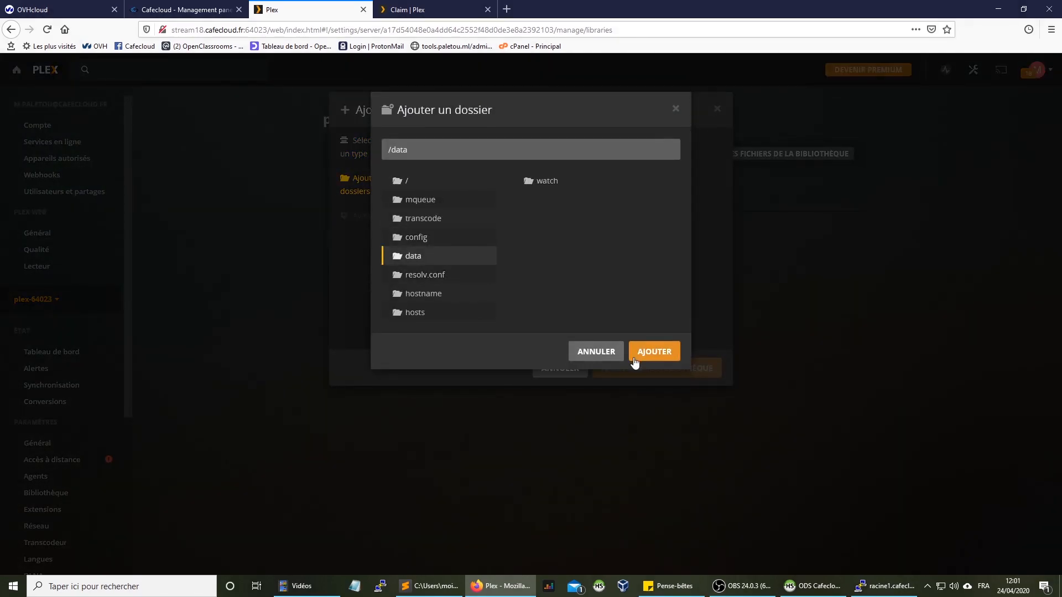
click(644, 362)
click(674, 371)
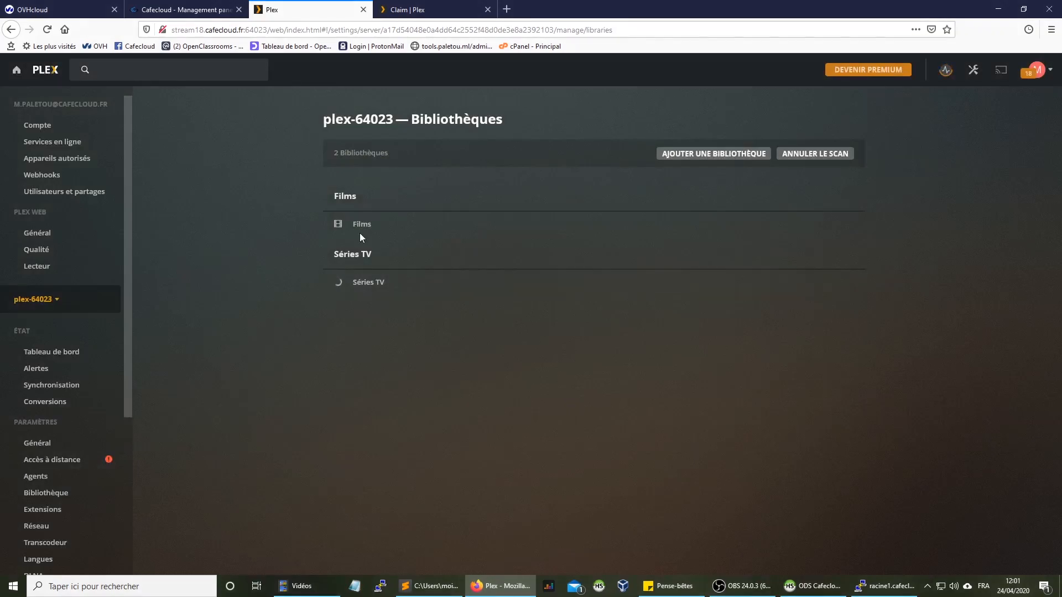
Return to the Plex home page and open the plex-64023 server's Séries TV library to check its content
click(63, 304)
click(64, 305)
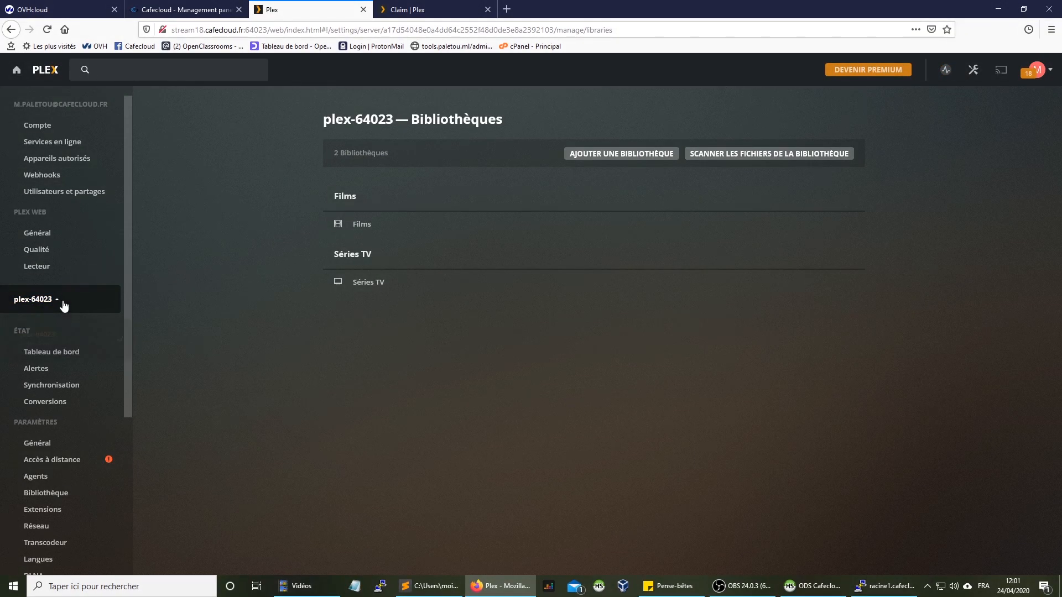
click(70, 351)
click(34, 71)
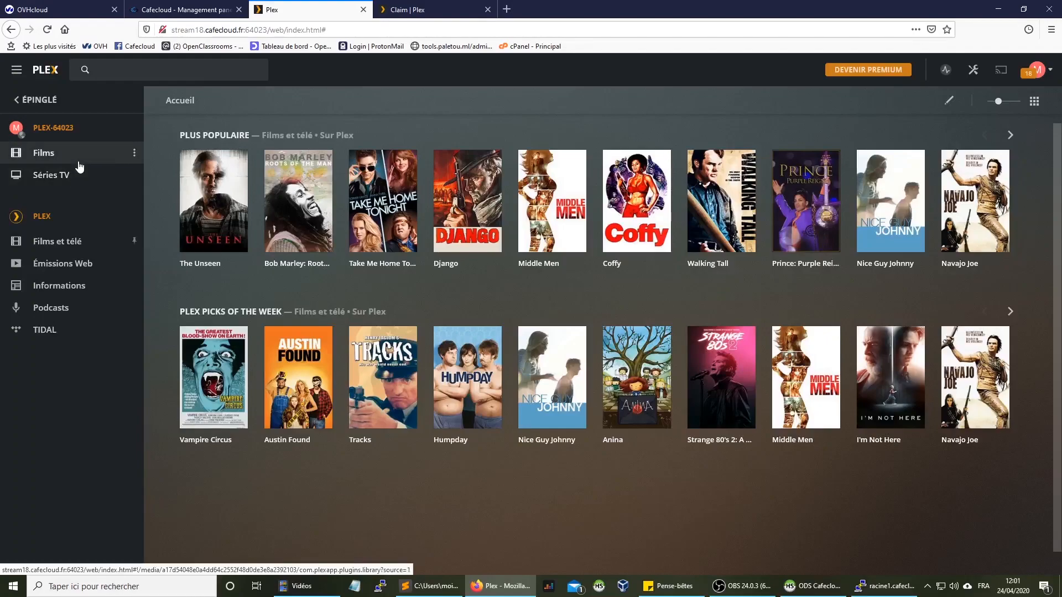
click(79, 166)
click(78, 177)
drag(506, 261, 862, 297)
click(862, 298)
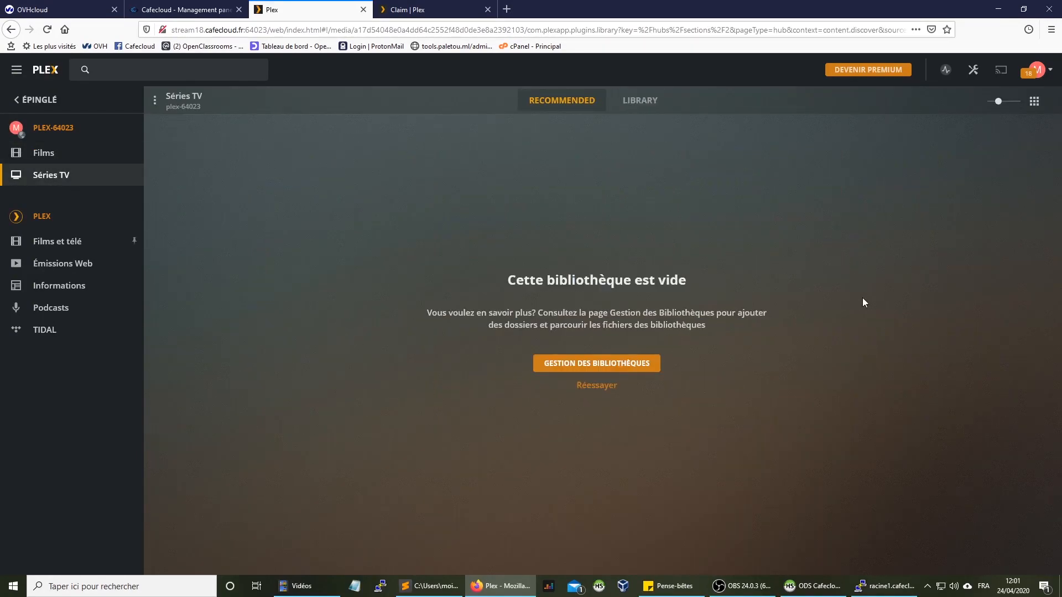
Check the content of the server's Films library and return to the CaféCloud management panel
click(78, 155)
drag(474, 313, 690, 313)
click(695, 282)
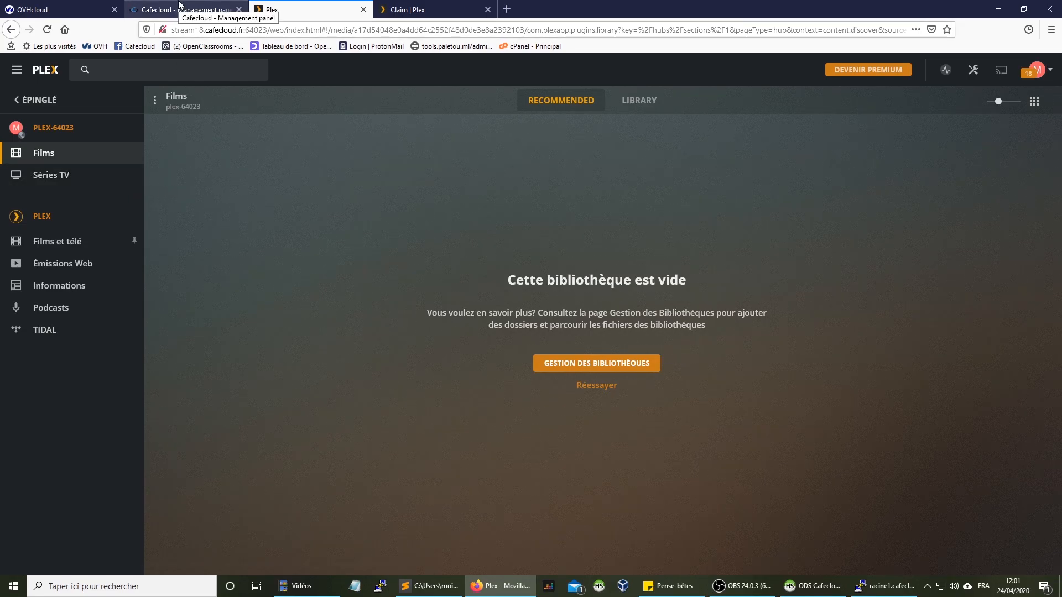
drag(459, 254, 707, 276)
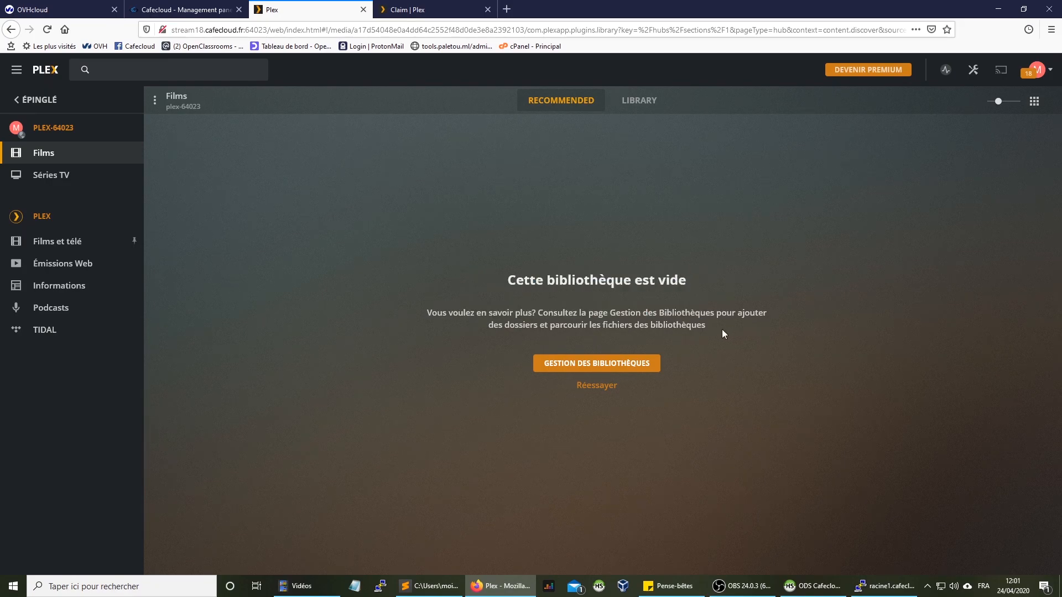
click(203, 12)
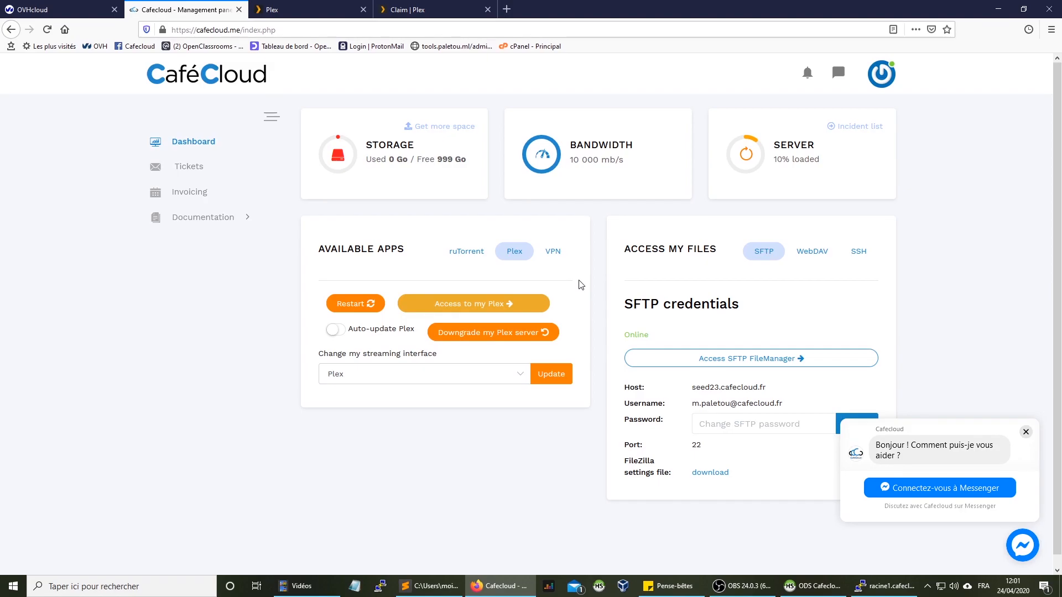